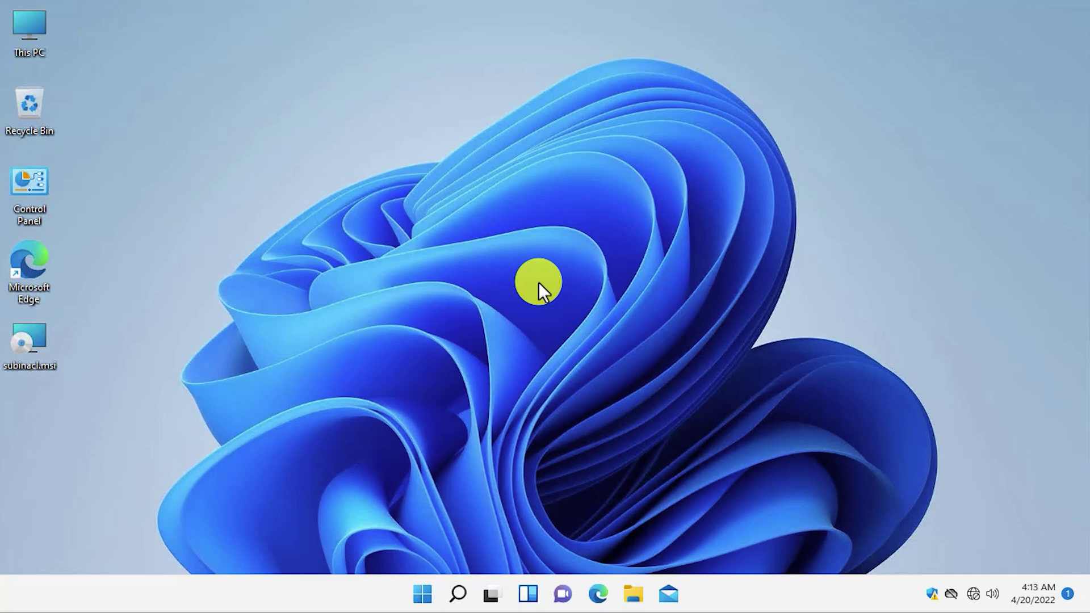
Launch Windows Security by searching 'windows security' from Start
{"action": "left_click", "coordinate": [932, 594]}
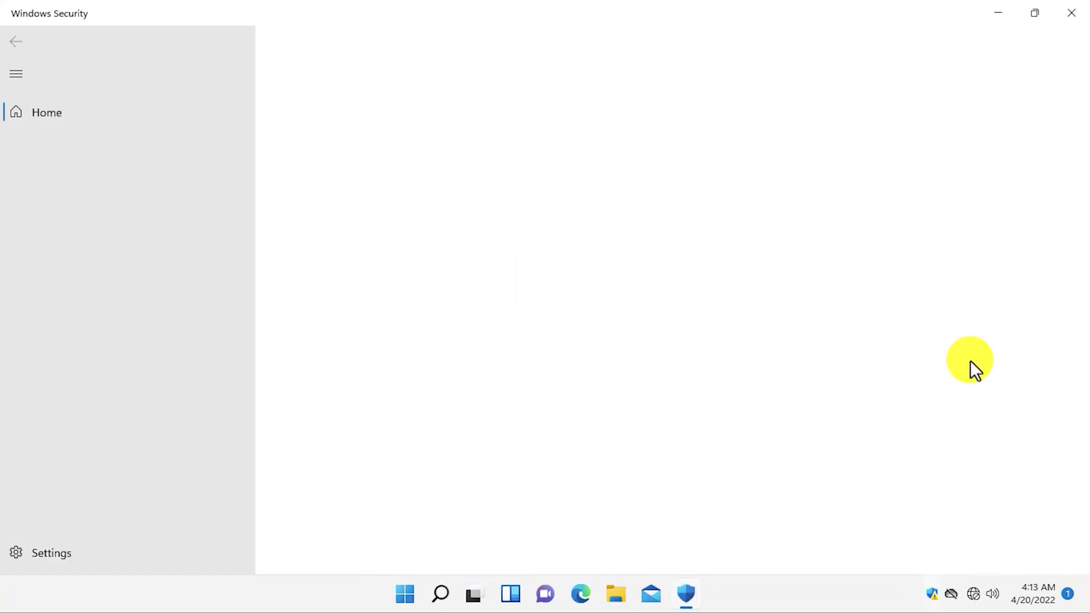
{"action": "left_click", "coordinate": [1077, 13]}
{"action": "left_click", "coordinate": [415, 597]}
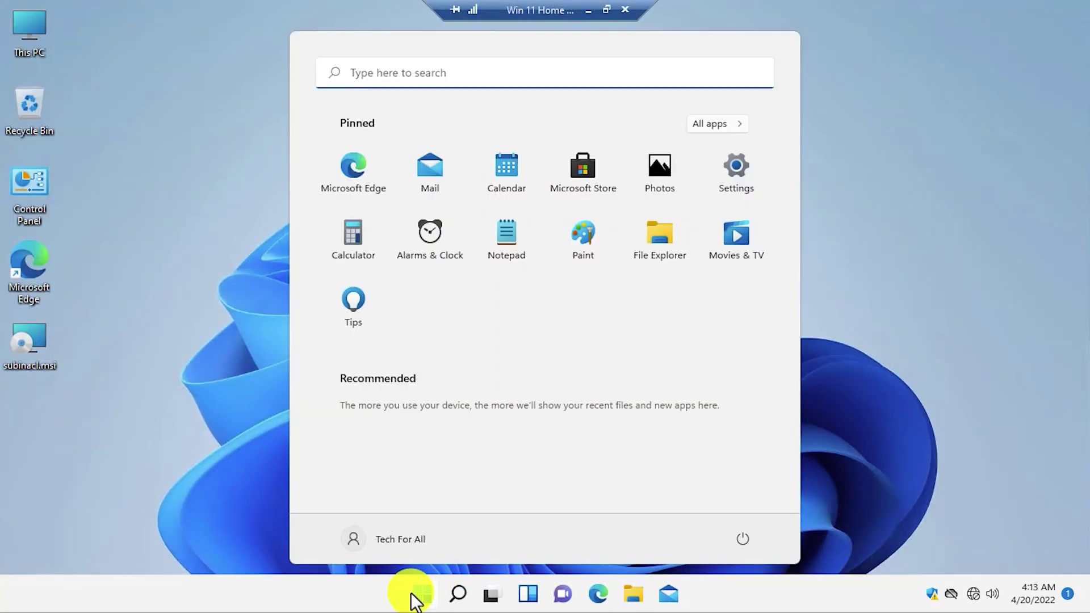
{"action": "type", "text": "windows security"}
{"action": "left_click", "coordinate": [565, 317]}
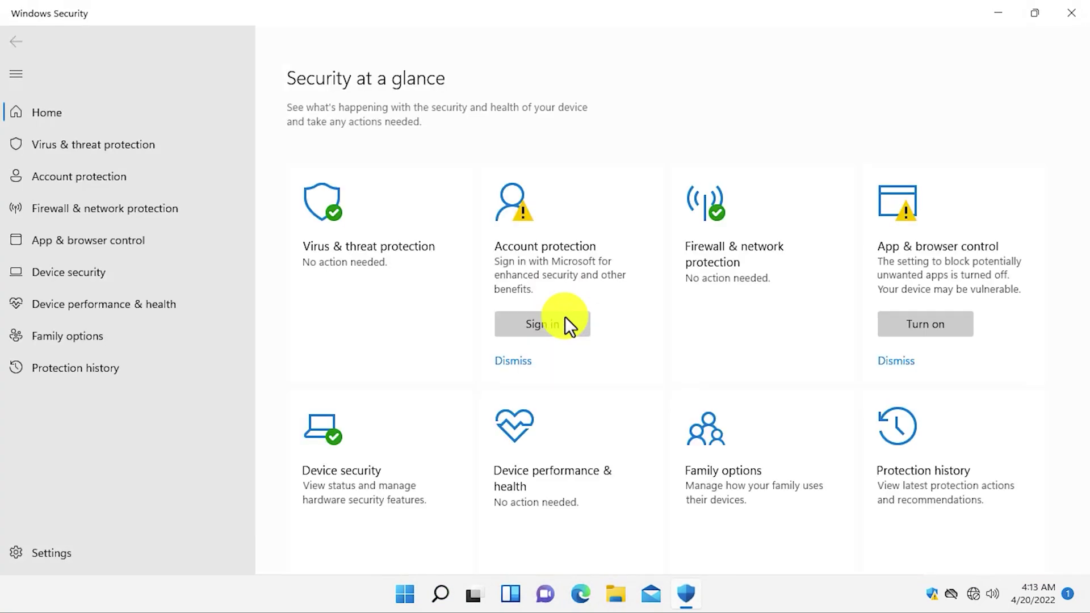
Go to Virus & threat protection and open Manage ransomware protection
{"action": "left_click", "coordinate": [142, 146]}
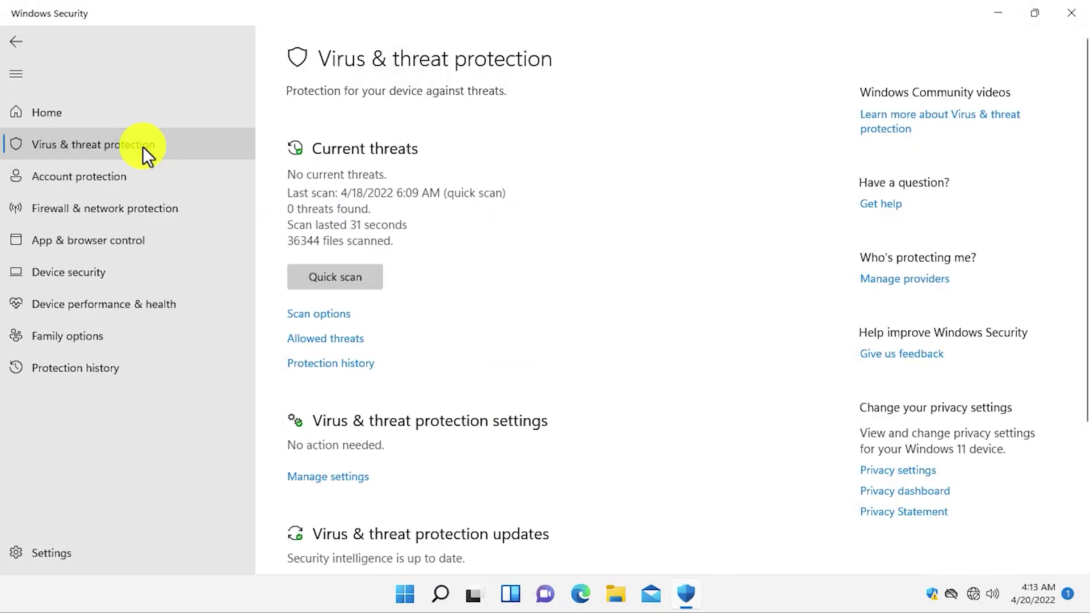
{"action": "scroll", "coordinate": [515, 275], "scroll_direction": "down", "scroll_amount": 3}
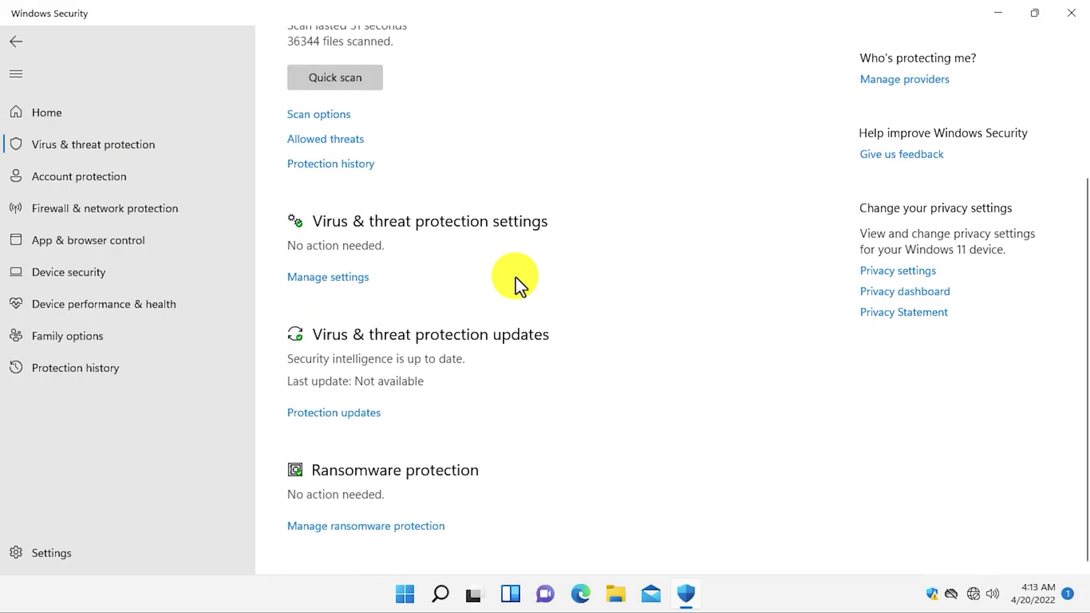
{"action": "left_click", "coordinate": [376, 528]}
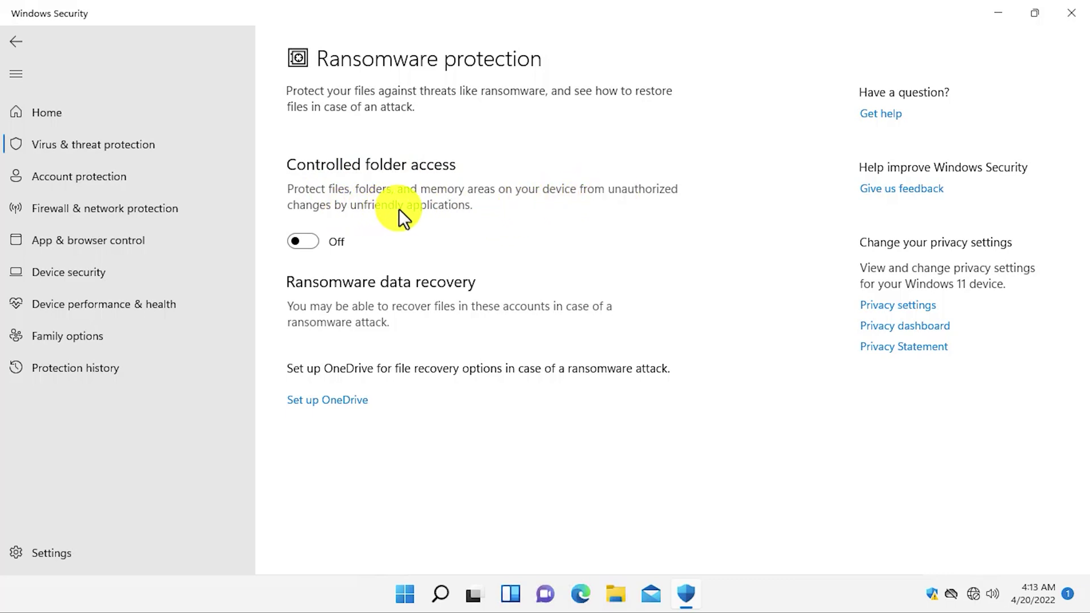
Turn Controlled folder access on, approving the UAC prompt
{"action": "left_click", "coordinate": [306, 241]}
{"action": "key", "text": "Left"}
{"action": "key", "text": "Return"}
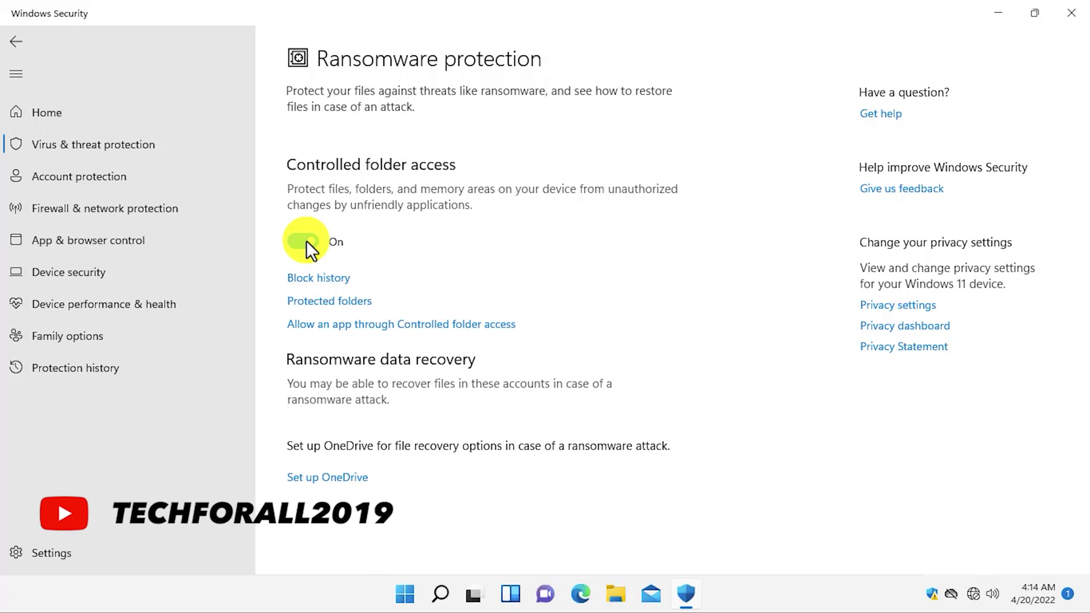
Review the Protected folders list (Documents, Pictures, Videos, Music, Favorites) without removing anything
{"action": "left_click", "coordinate": [337, 307]}
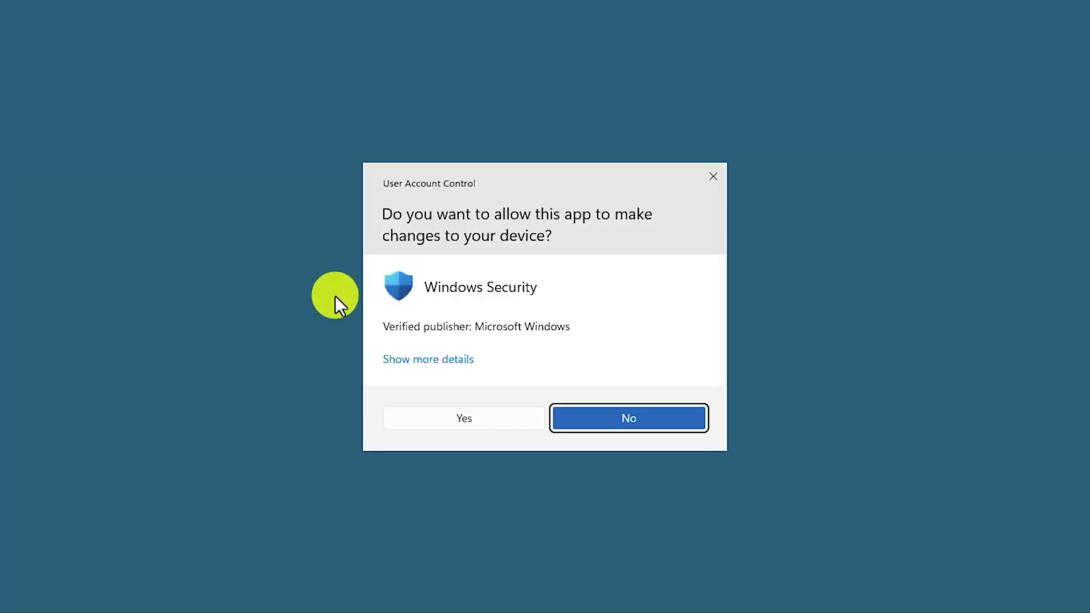
{"action": "key", "text": "Left"}
{"action": "key", "text": "Return"}
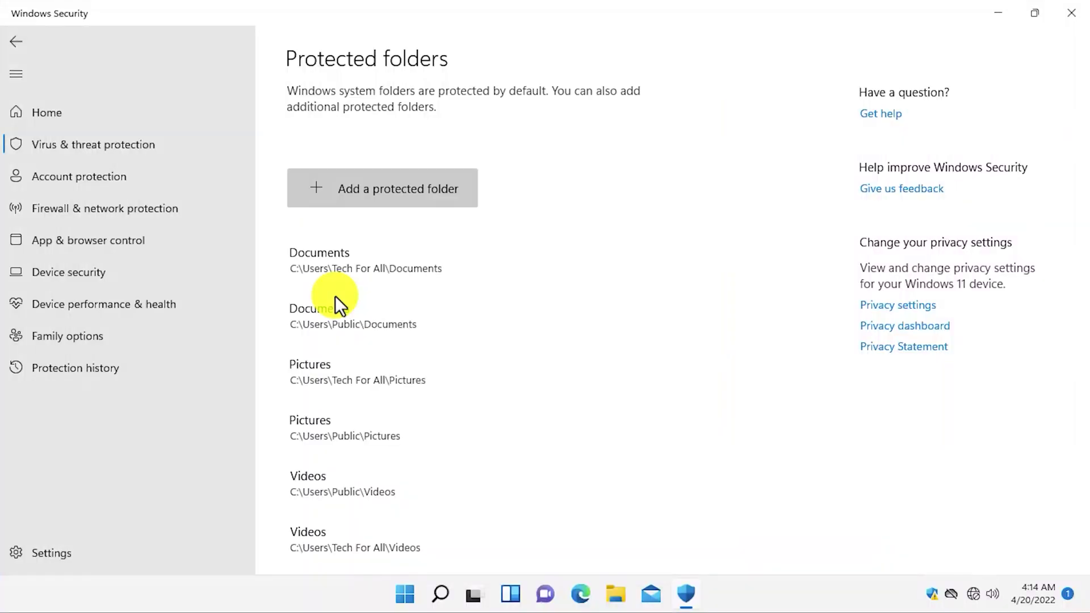
{"action": "scroll", "coordinate": [355, 335], "scroll_direction": "down", "scroll_amount": 3}
{"action": "scroll", "coordinate": [403, 433], "scroll_direction": "up", "scroll_amount": 3}
{"action": "scroll", "coordinate": [437, 353], "scroll_direction": "down", "scroll_amount": 3}
{"action": "left_click", "coordinate": [448, 404]}
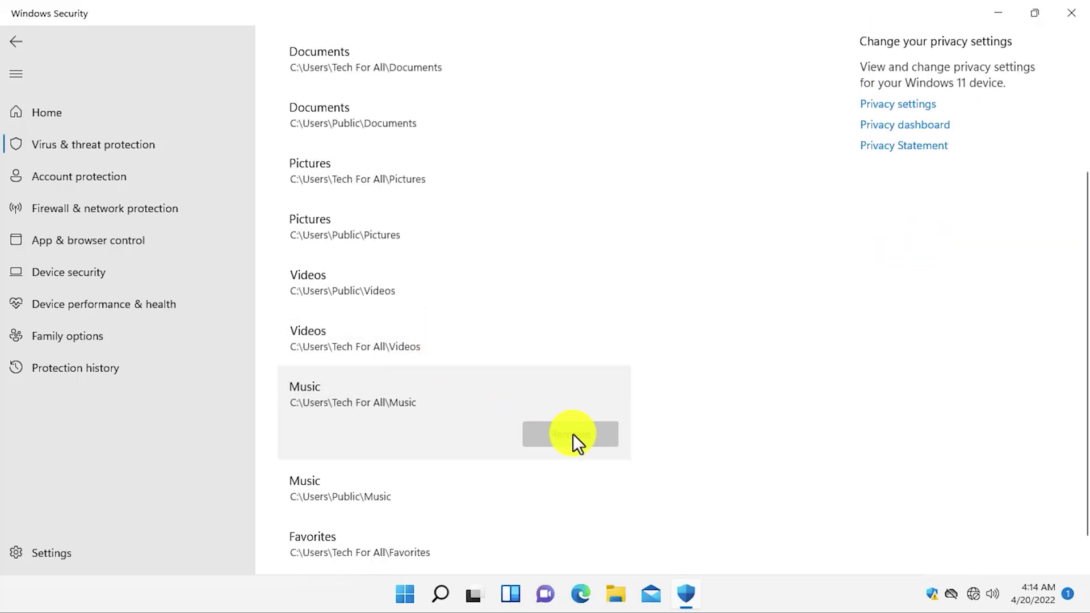
{"action": "left_click", "coordinate": [524, 352]}
{"action": "left_click", "coordinate": [573, 380]}
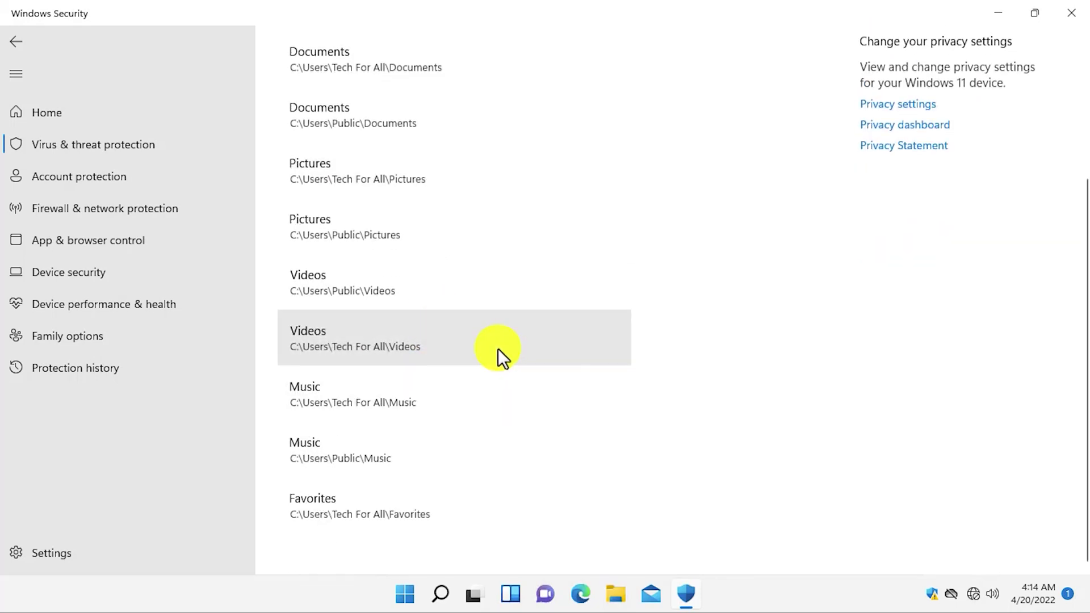
{"action": "scroll", "coordinate": [498, 348], "scroll_direction": "up", "scroll_amount": 3}
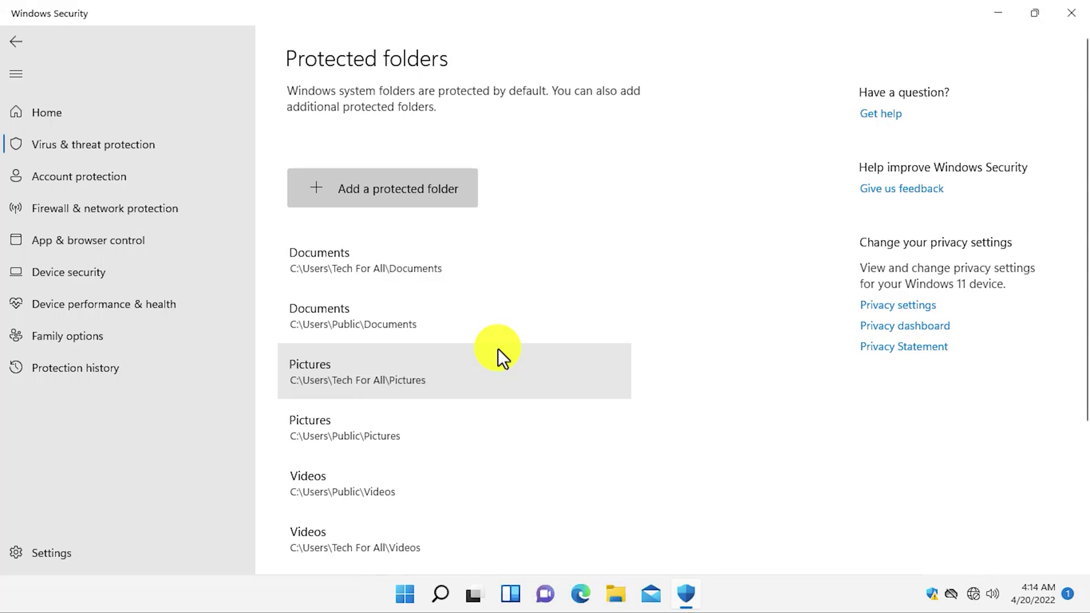
Add New Folder as a protected folder
{"action": "left_click", "coordinate": [379, 196]}
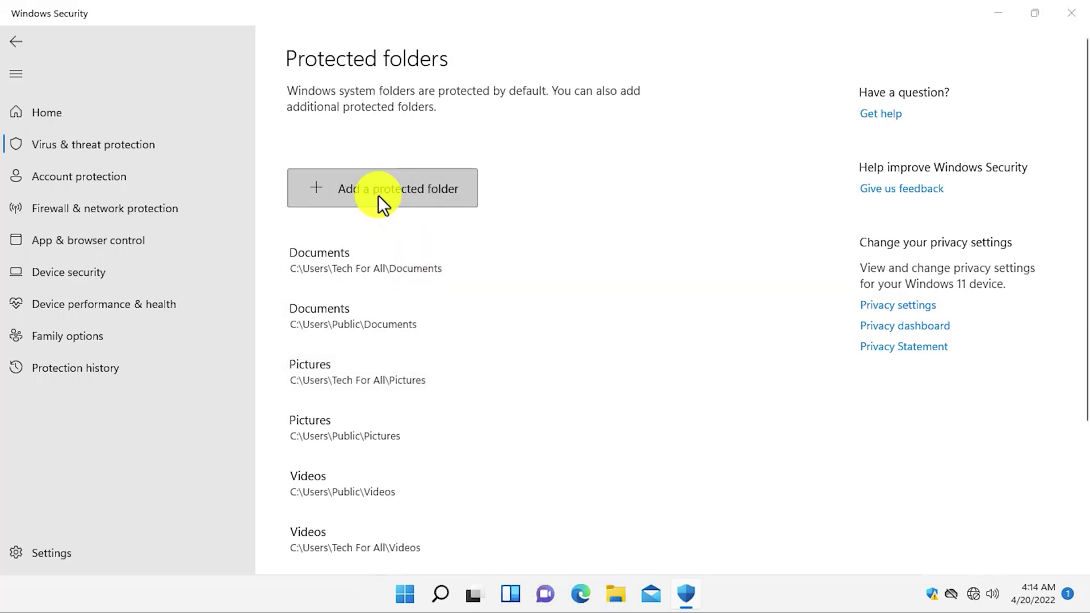
{"action": "left_click", "coordinate": [235, 131]}
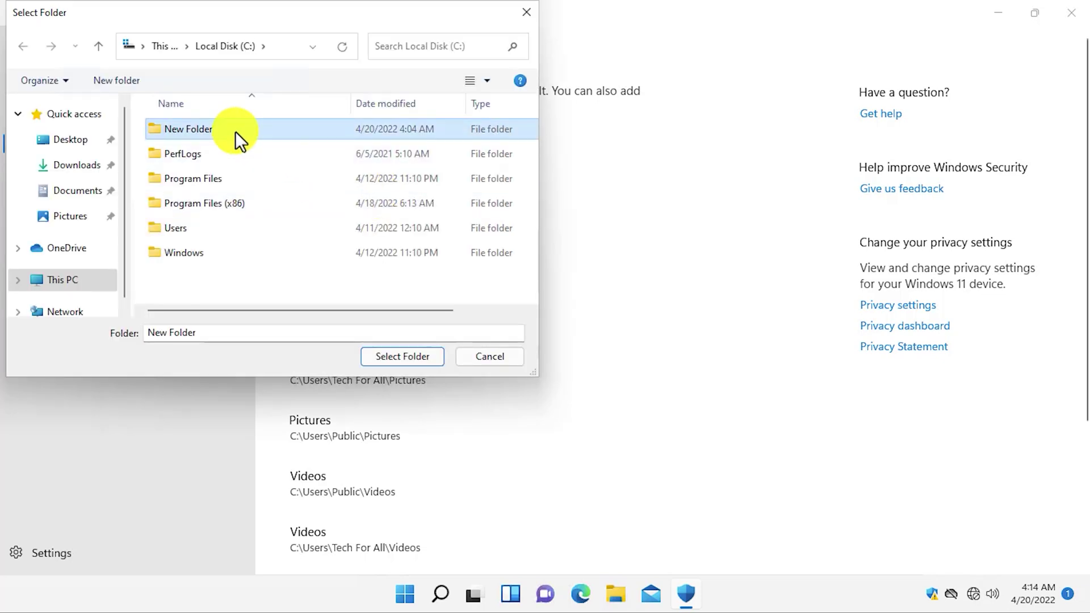
{"action": "left_click", "coordinate": [401, 358]}
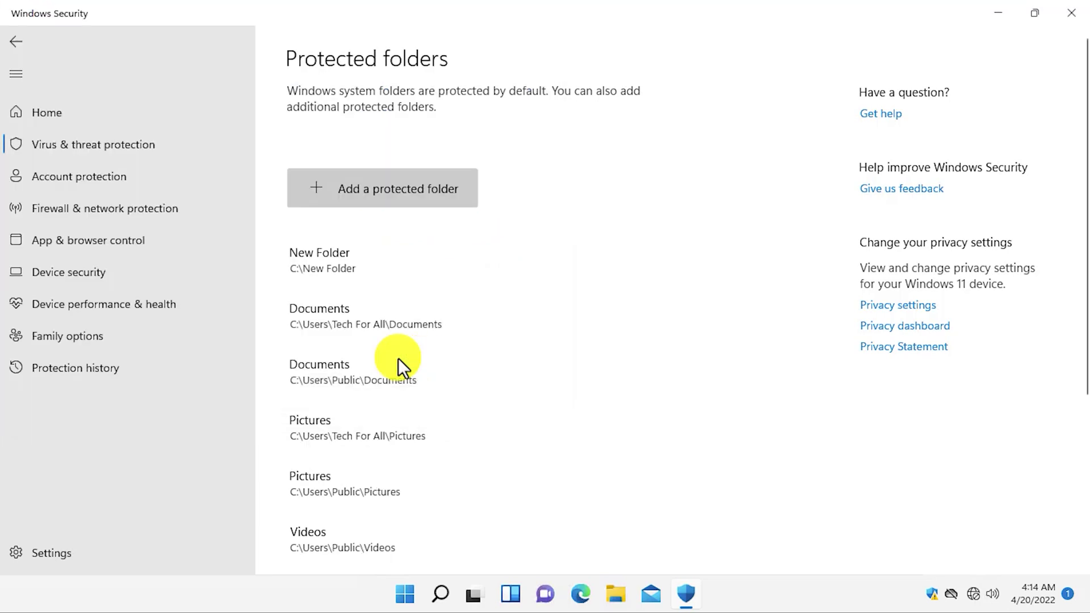
Remove New Folder from the protected folders and confirm with OK
{"action": "left_click", "coordinate": [375, 271]}
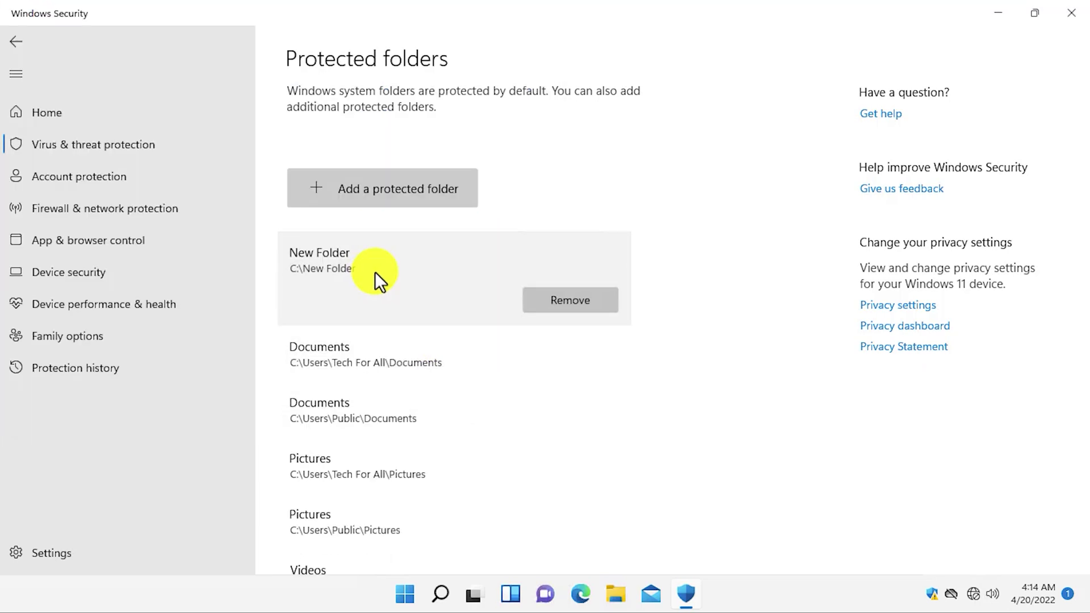
{"action": "left_click", "coordinate": [375, 271]}
{"action": "left_click", "coordinate": [374, 272]}
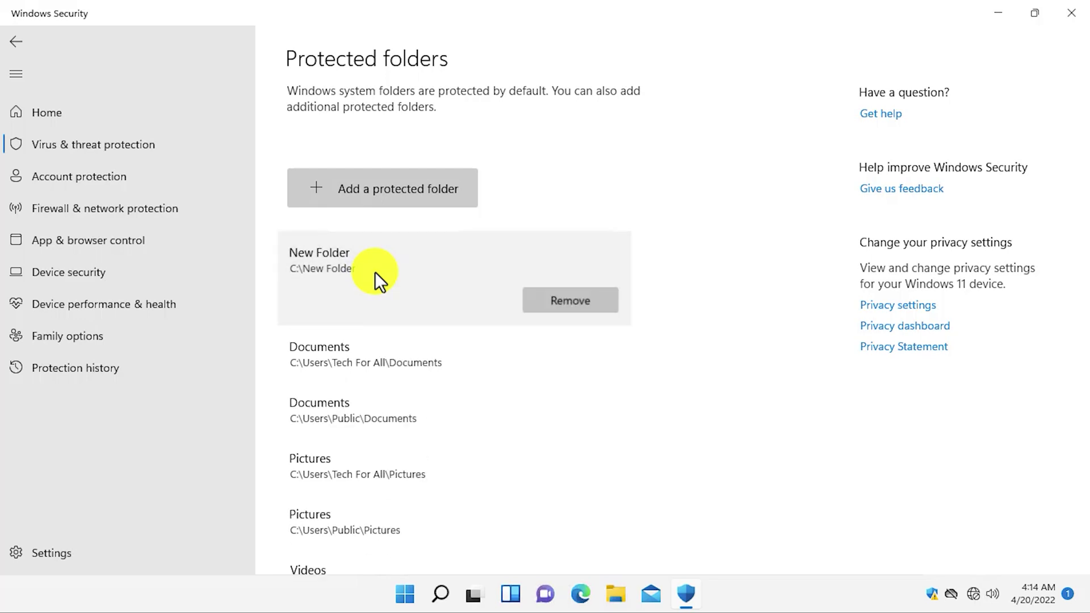
{"action": "left_click", "coordinate": [582, 301]}
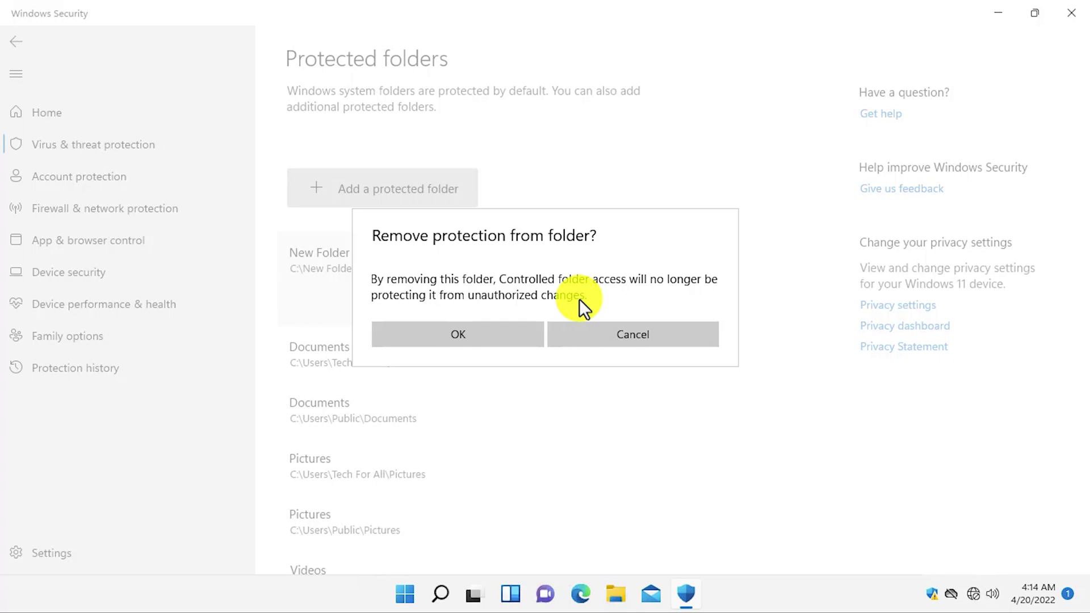
{"action": "left_click", "coordinate": [475, 333]}
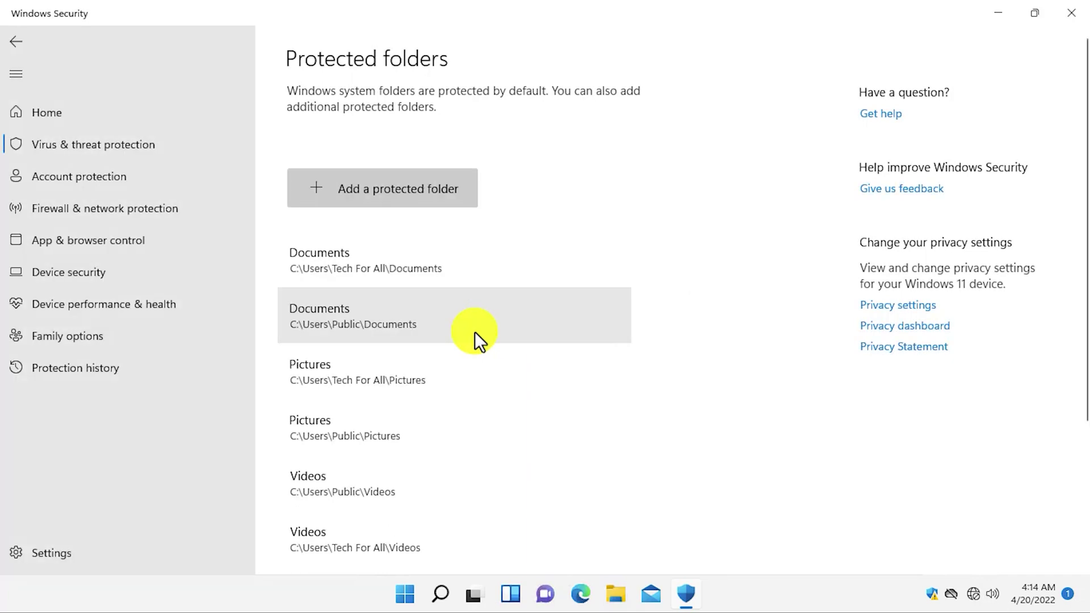
Go back and open 'Allow an app through Controlled folder access', approving the UAC prompt
{"action": "left_click", "coordinate": [18, 43]}
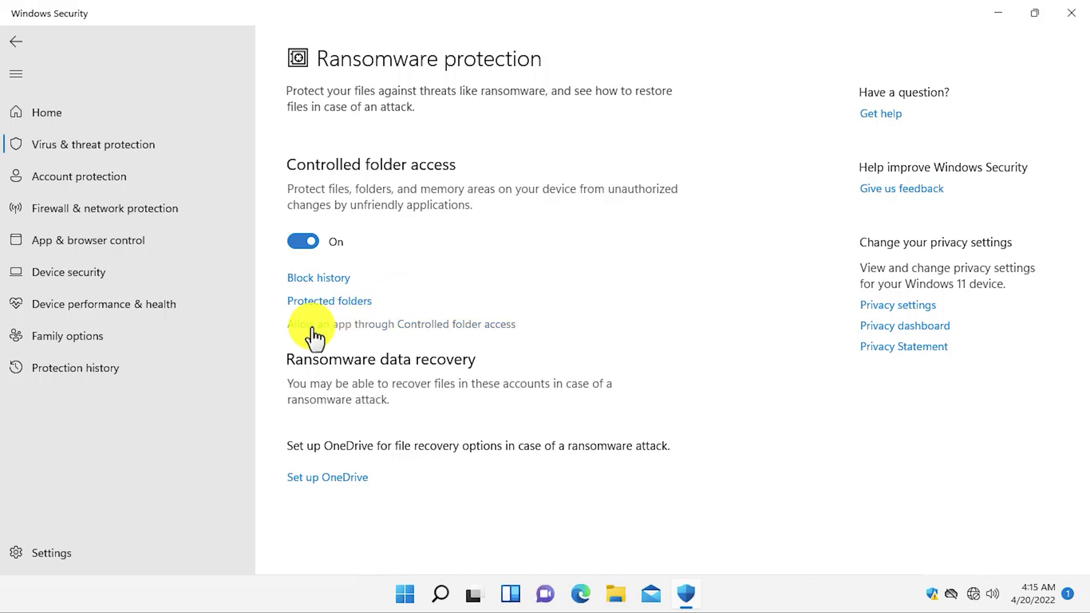
{"action": "left_click", "coordinate": [412, 328]}
{"action": "key", "text": "Left"}
{"action": "key", "text": "space"}
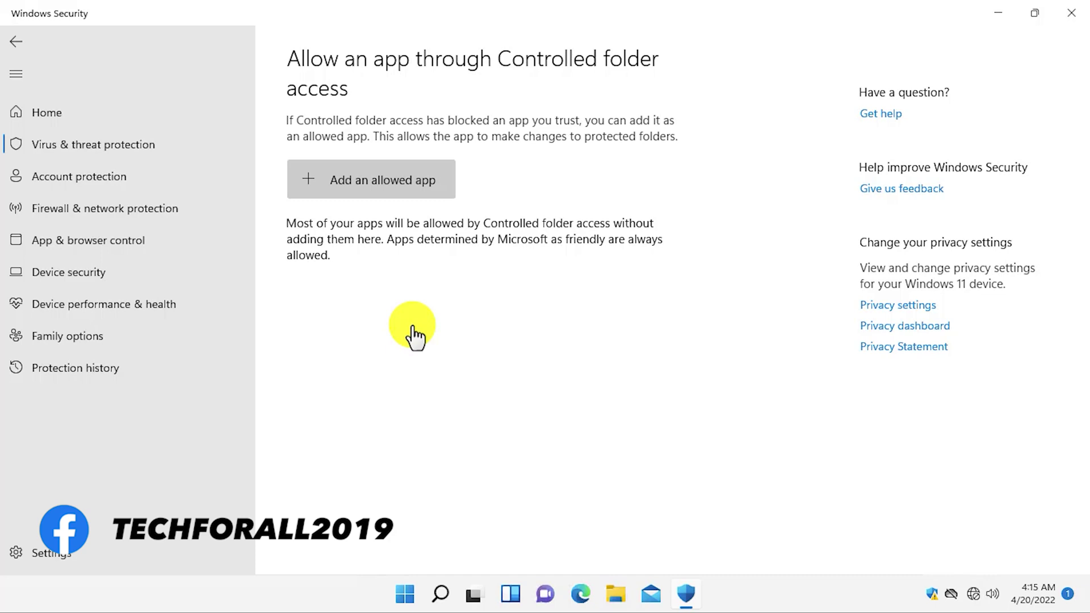
Begin adding an allowed app via Browse all apps, navigating to C:\Program Files (x86)
{"action": "left_click", "coordinate": [375, 178]}
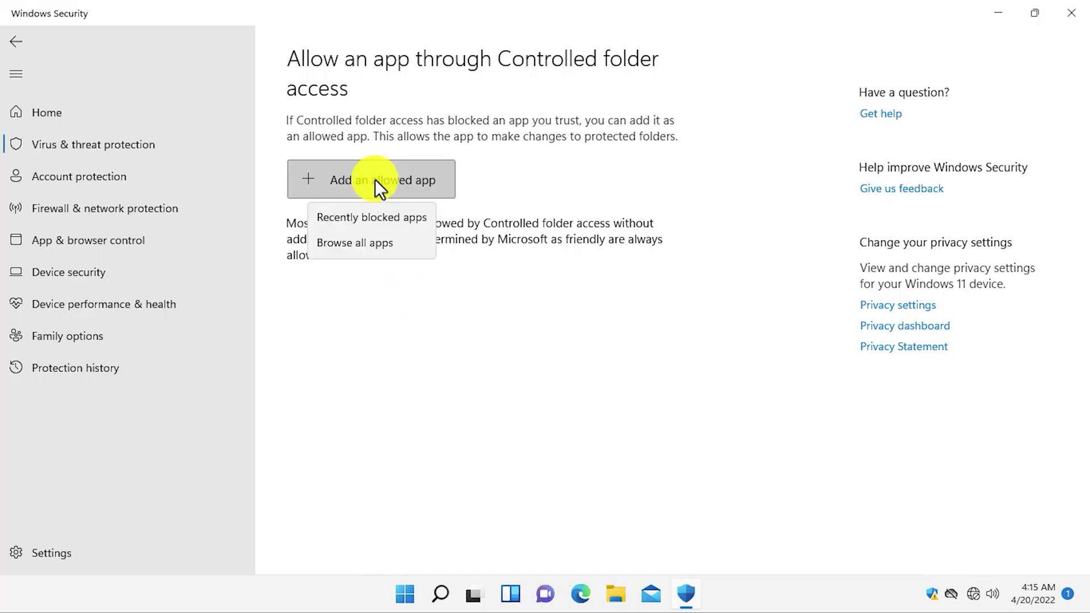
{"action": "left_click", "coordinate": [369, 247]}
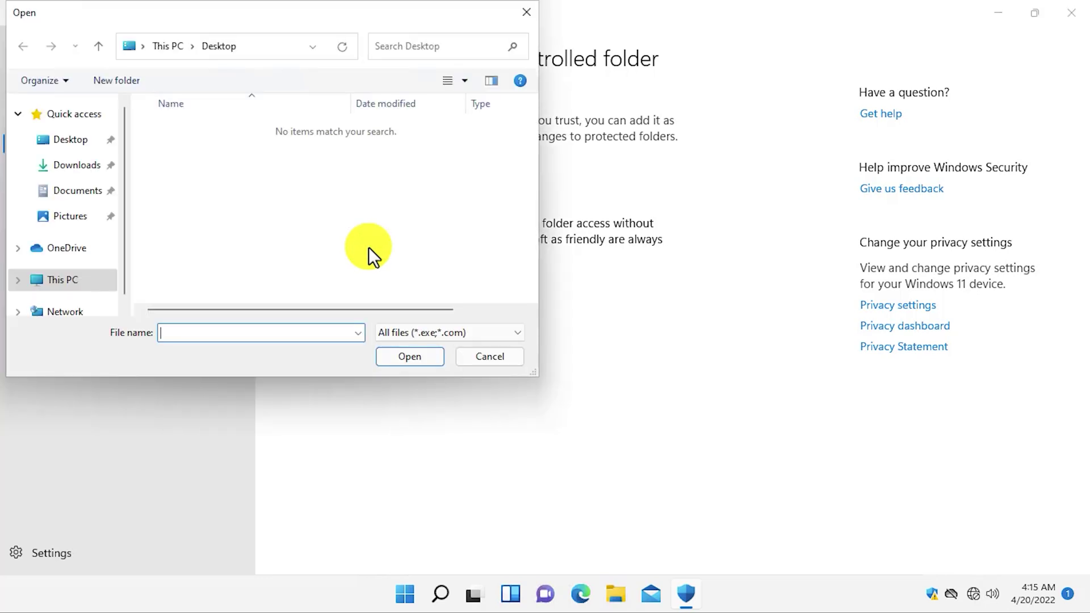
{"action": "left_click", "coordinate": [45, 286]}
{"action": "scroll", "coordinate": [202, 238], "scroll_direction": "down", "scroll_amount": 5}
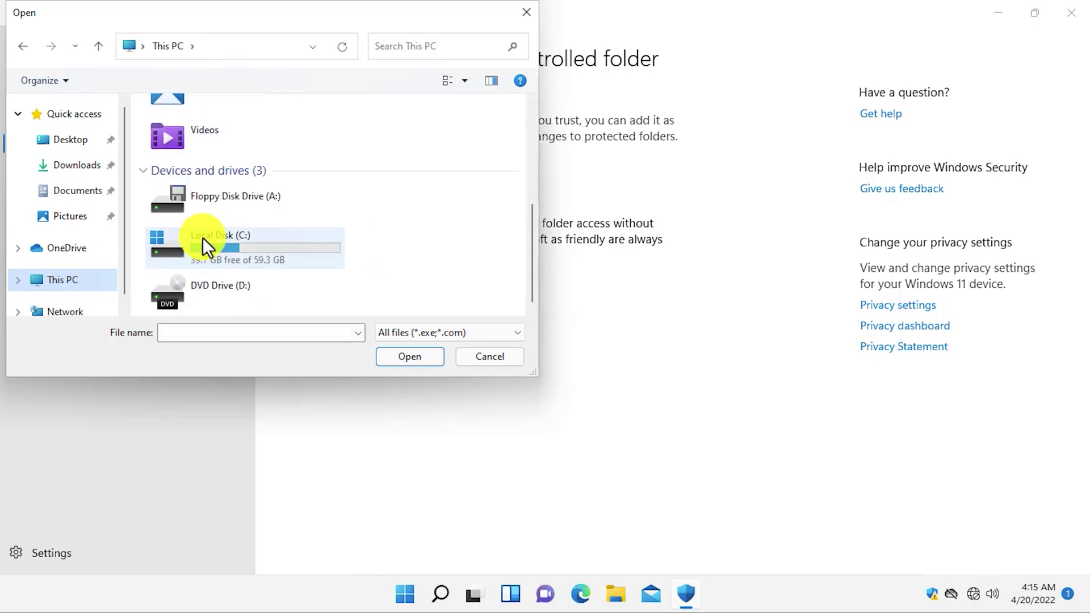
{"action": "double_click", "coordinate": [202, 237]}
{"action": "left_click", "coordinate": [212, 209]}
{"action": "double_click", "coordinate": [211, 209]}
Allow setup_wm.exe from the Windows Media Player folder, then remove it again
{"action": "scroll", "coordinate": [219, 227], "scroll_direction": "down", "scroll_amount": 1}
{"action": "left_click", "coordinate": [236, 222]}
{"action": "double_click", "coordinate": [236, 222]}
{"action": "scroll", "coordinate": [236, 222], "scroll_direction": "down", "scroll_amount": 1}
{"action": "left_click", "coordinate": [237, 217]}
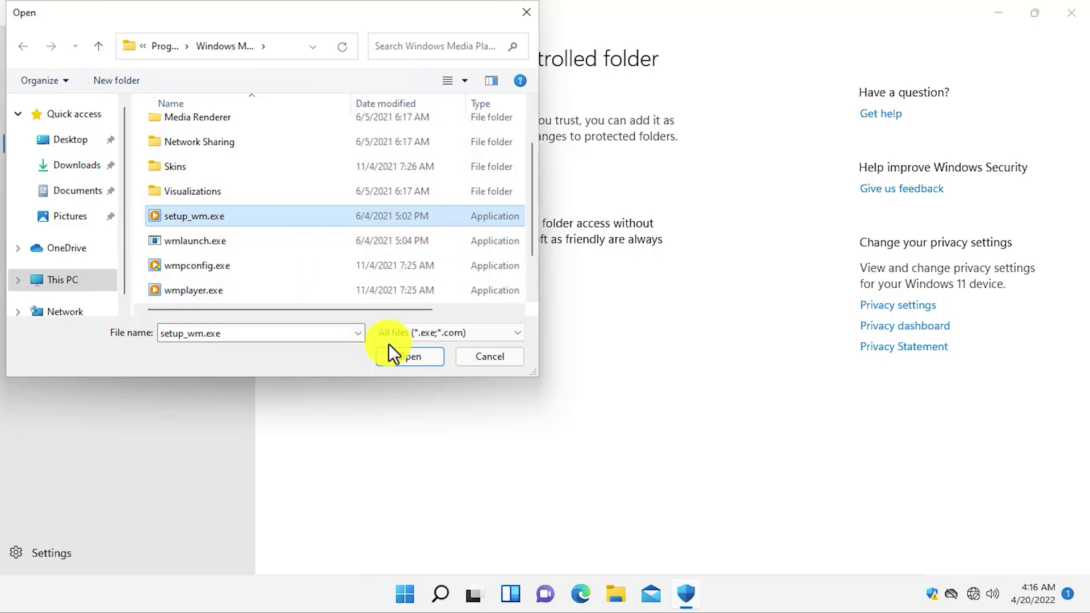
{"action": "left_click", "coordinate": [419, 364]}
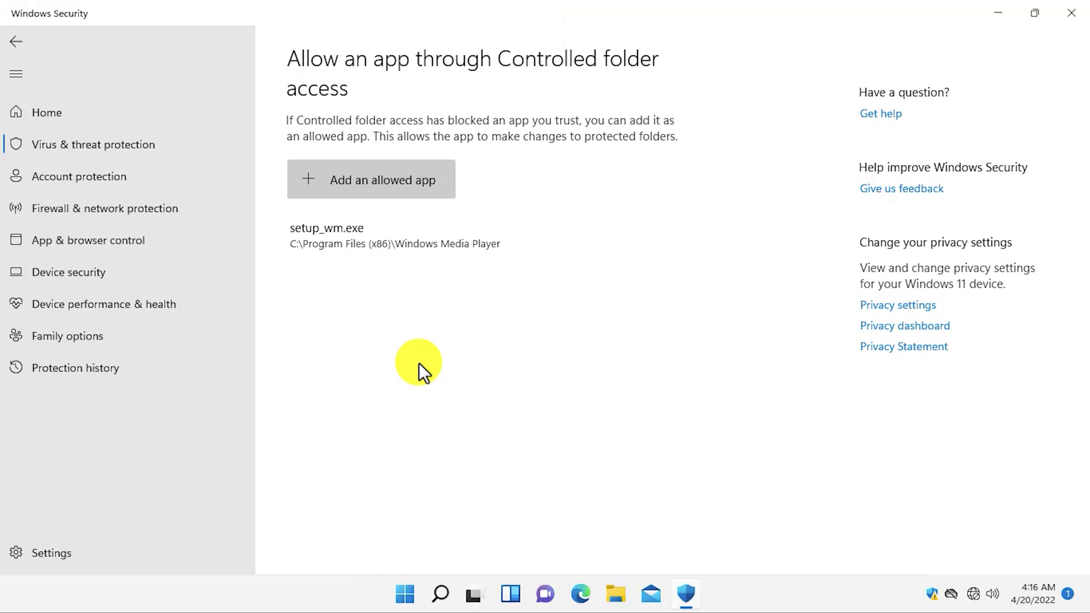
{"action": "left_click", "coordinate": [423, 236]}
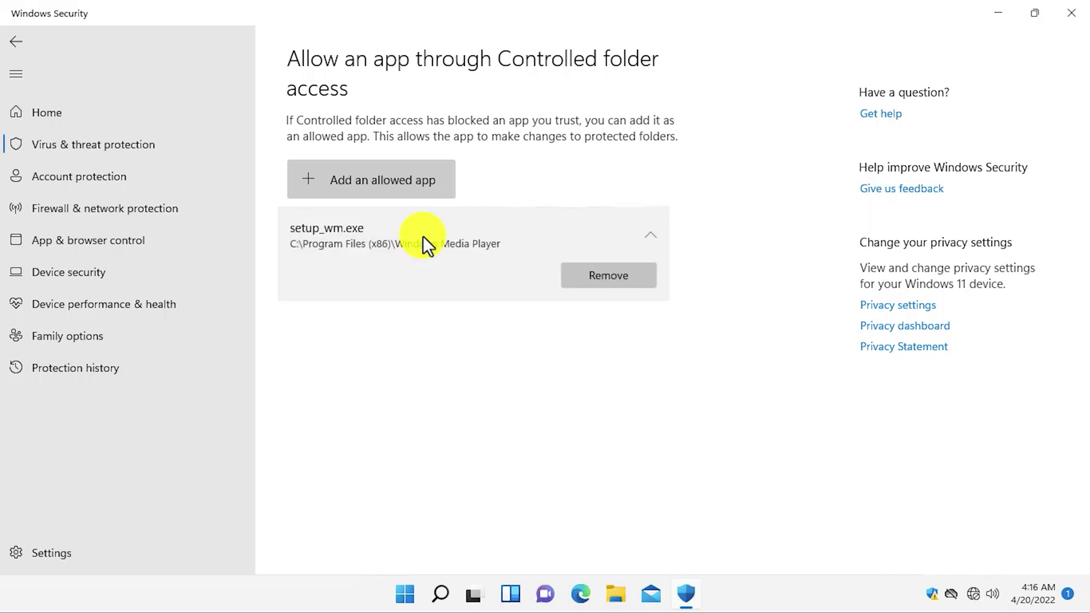
{"action": "left_click", "coordinate": [602, 276]}
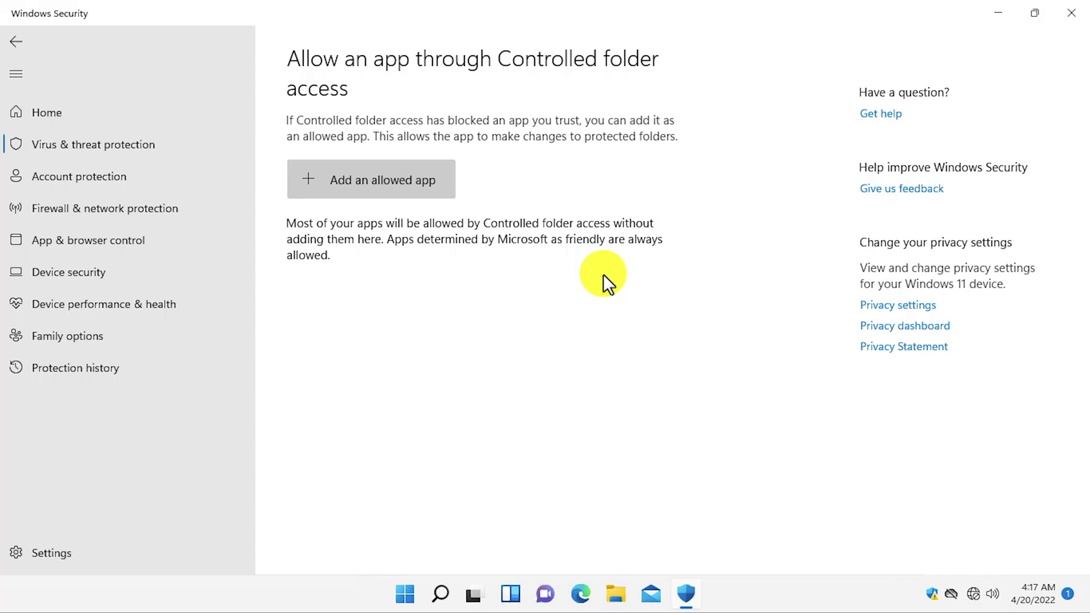
View Recently blocked apps (none listed), close it, and go back to Ransomware protection
{"action": "left_click", "coordinate": [401, 188]}
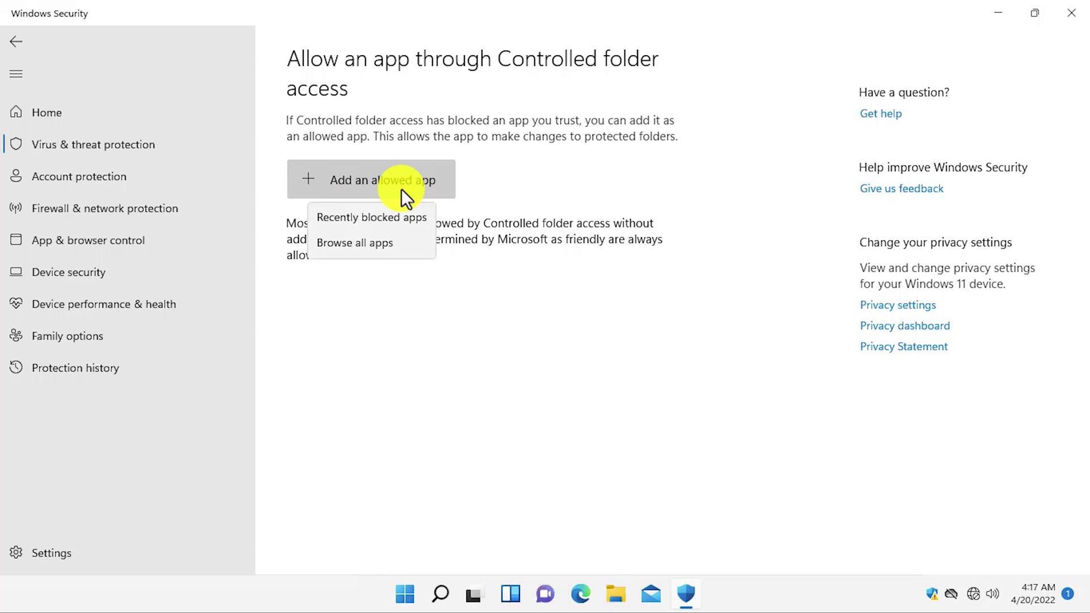
{"action": "left_click", "coordinate": [384, 222]}
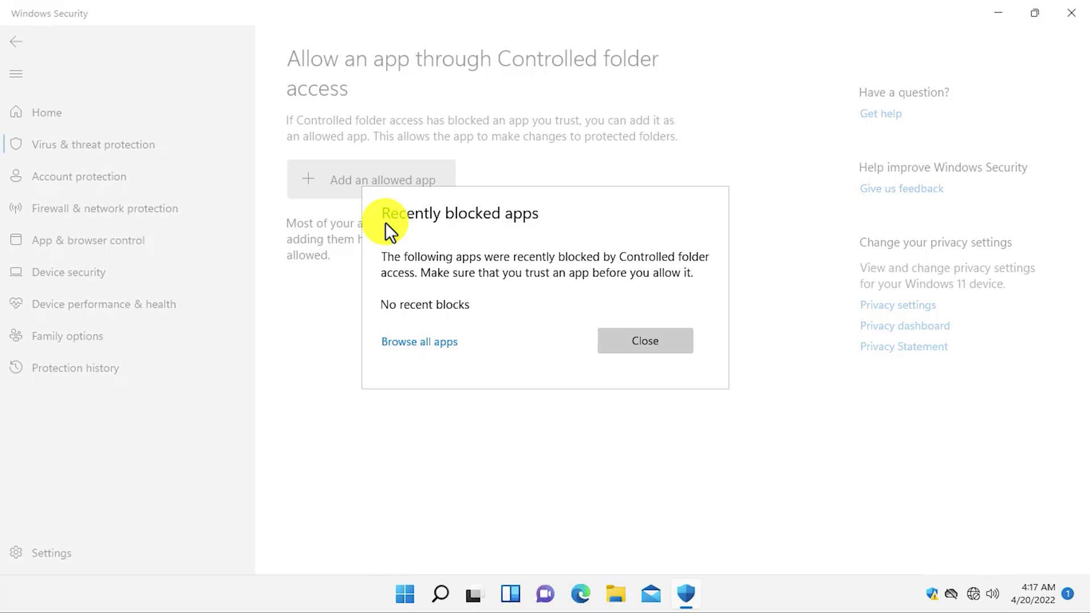
{"action": "left_click", "coordinate": [670, 341]}
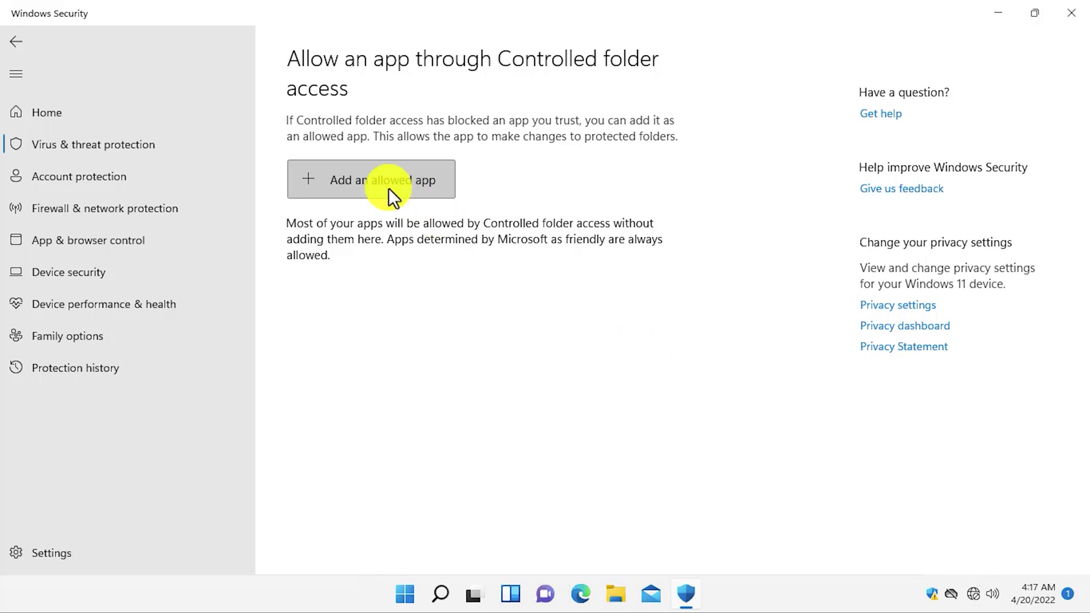
{"action": "left_click", "coordinate": [17, 41]}
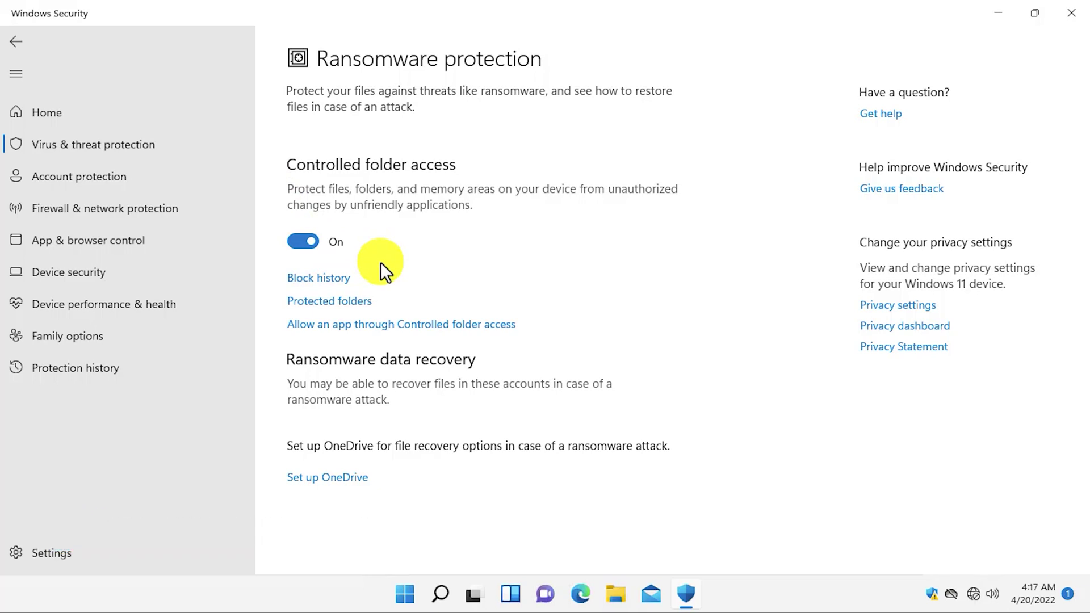
{"action": "left_click", "coordinate": [321, 281]}
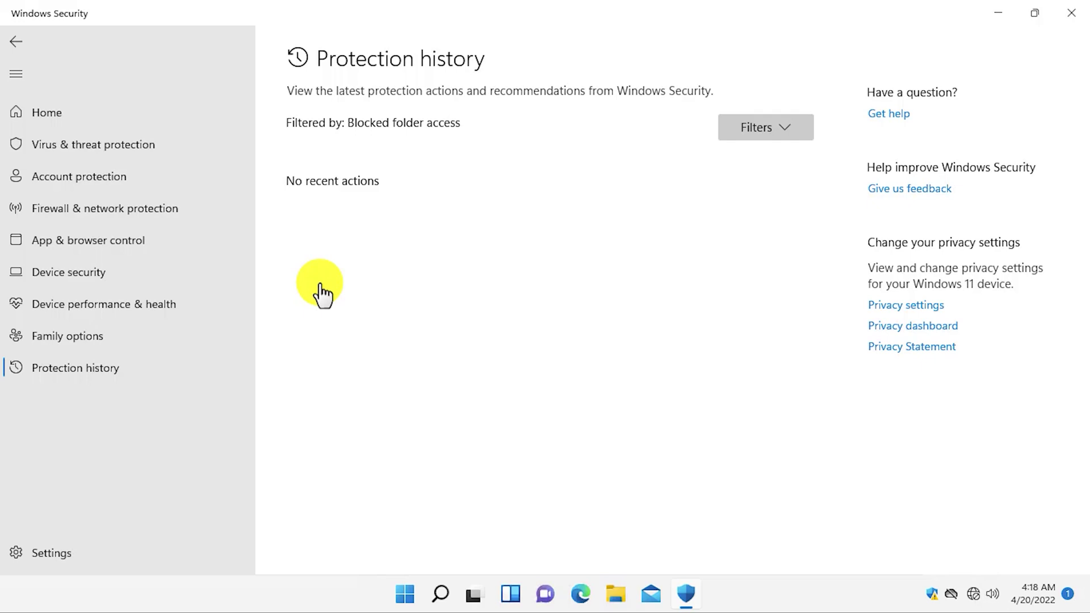
{"action": "left_click", "coordinate": [17, 40]}
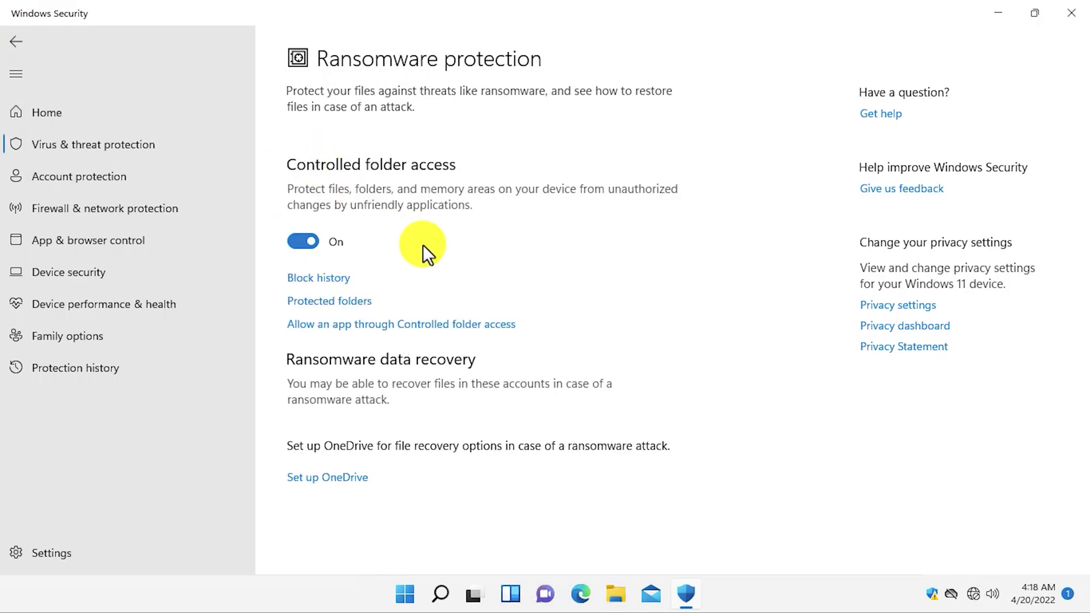